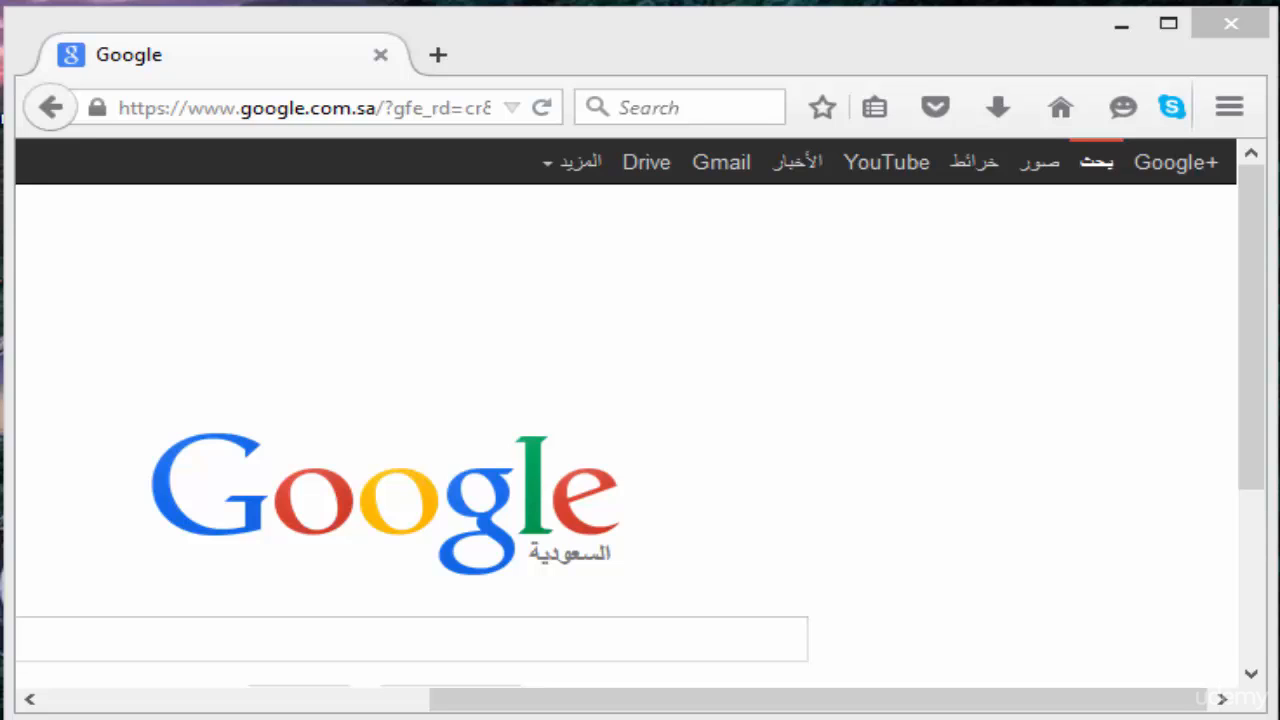
pyautogui.click(281, 108)
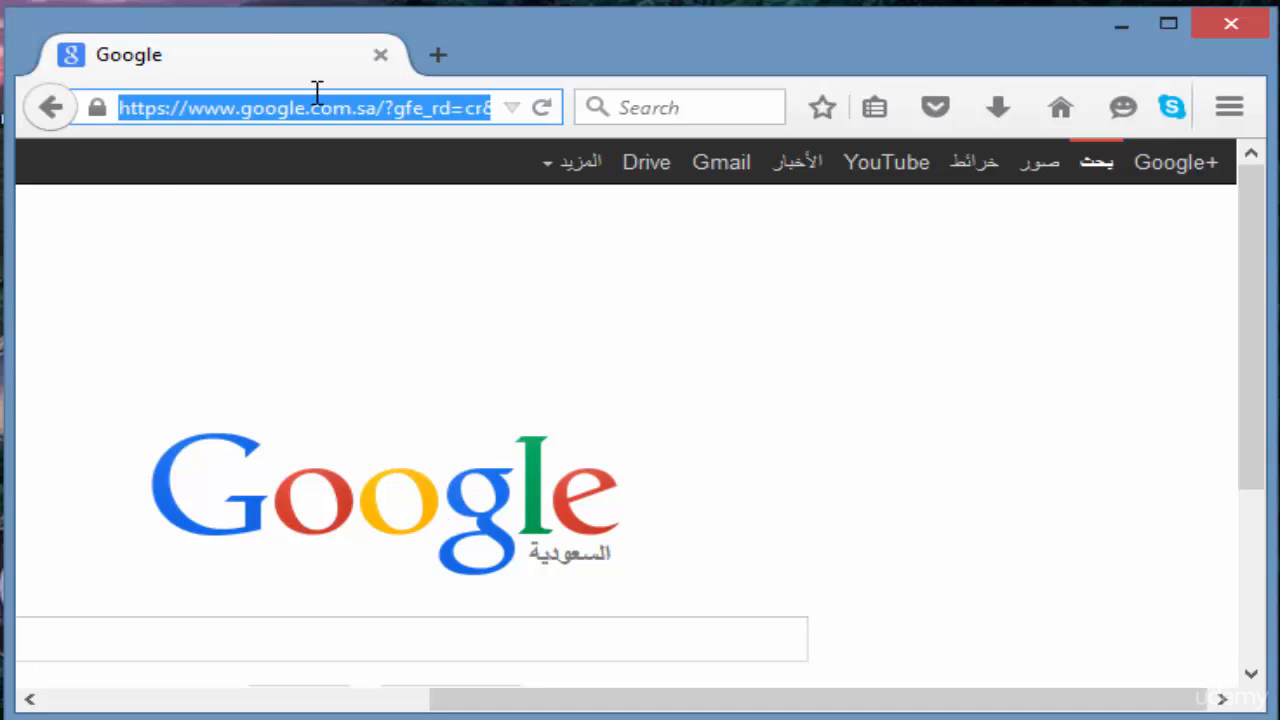
pyautogui.write('wwww')
pyautogui.press('BackSpace')
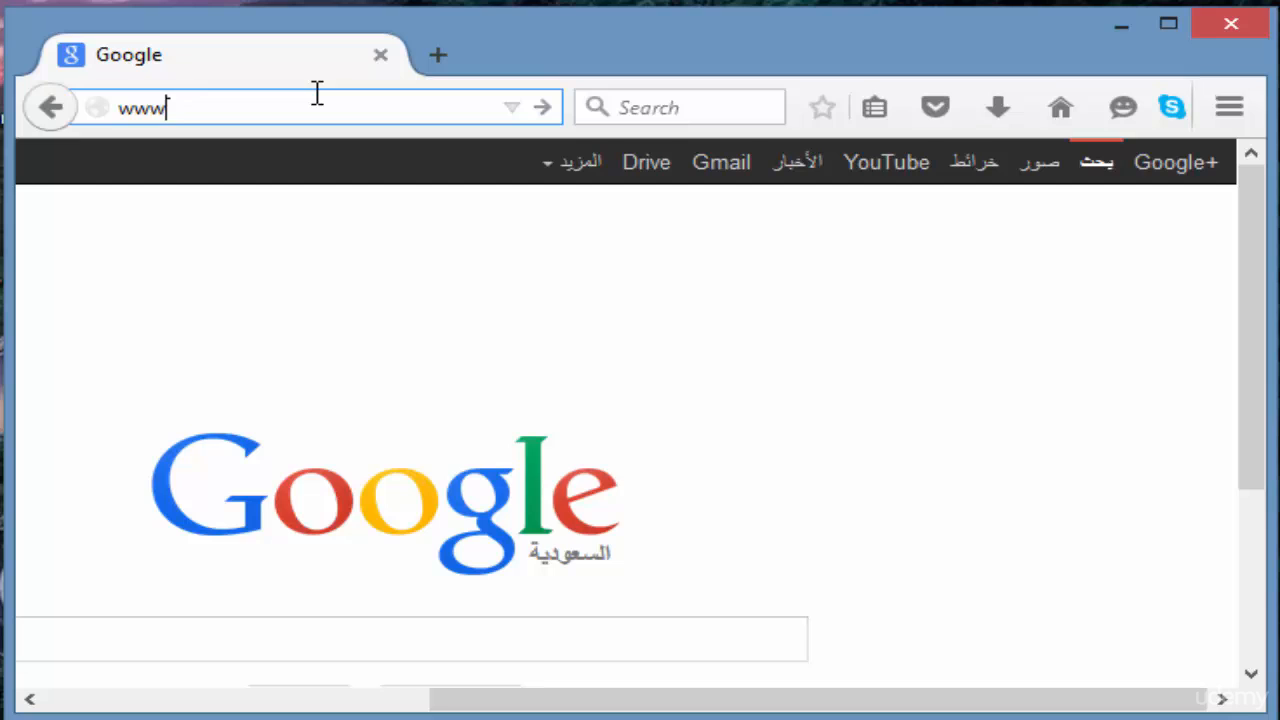
pyautogui.write('.m')
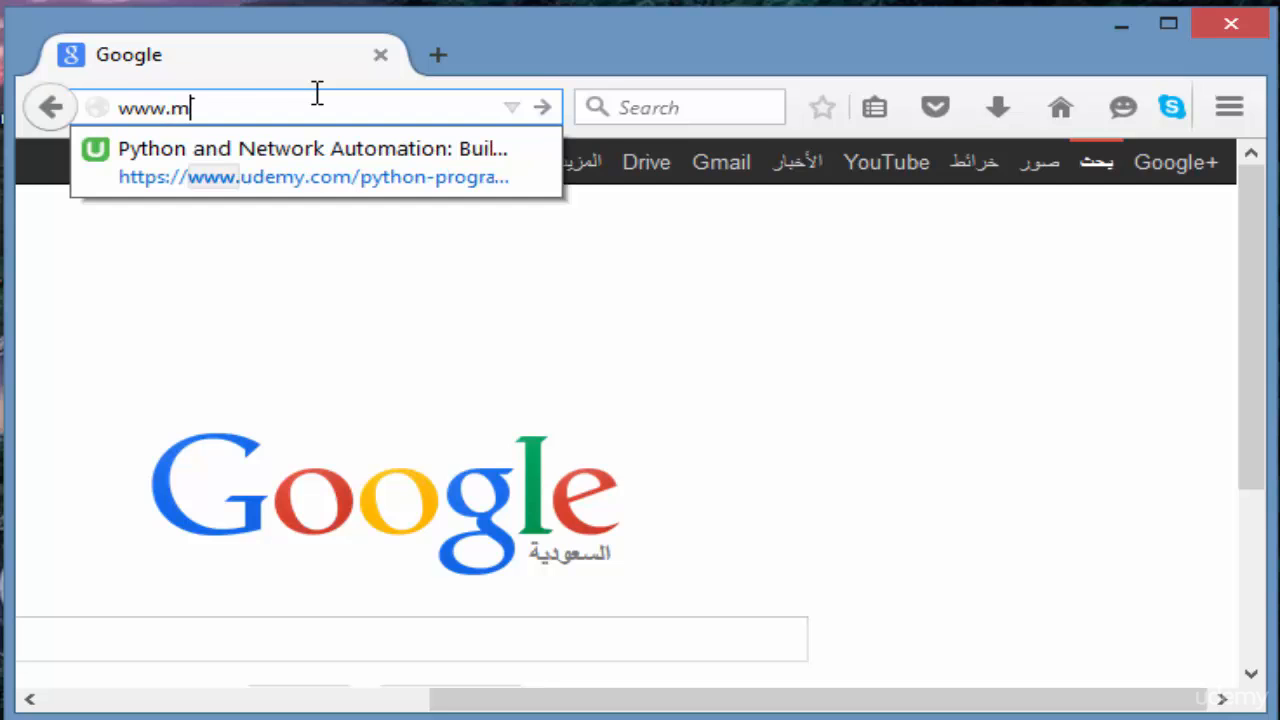
pyautogui.write('ls-')
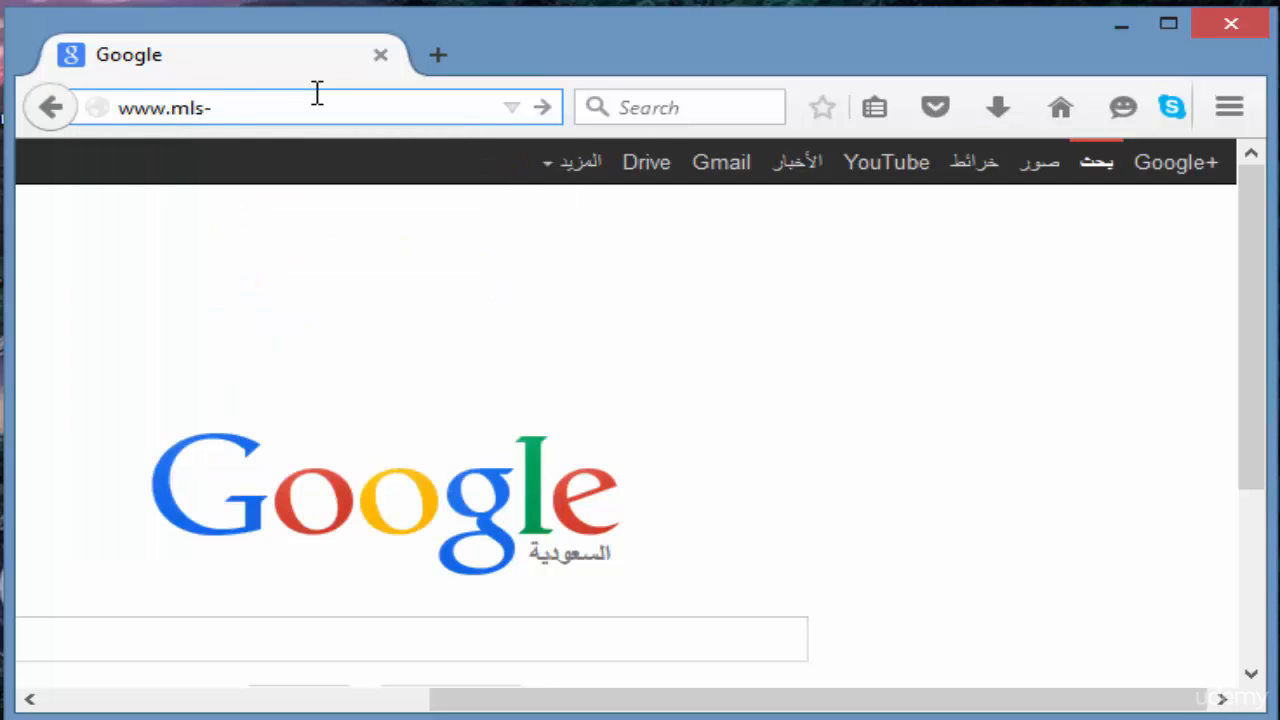
pyautogui.write('software.com/opensshd')
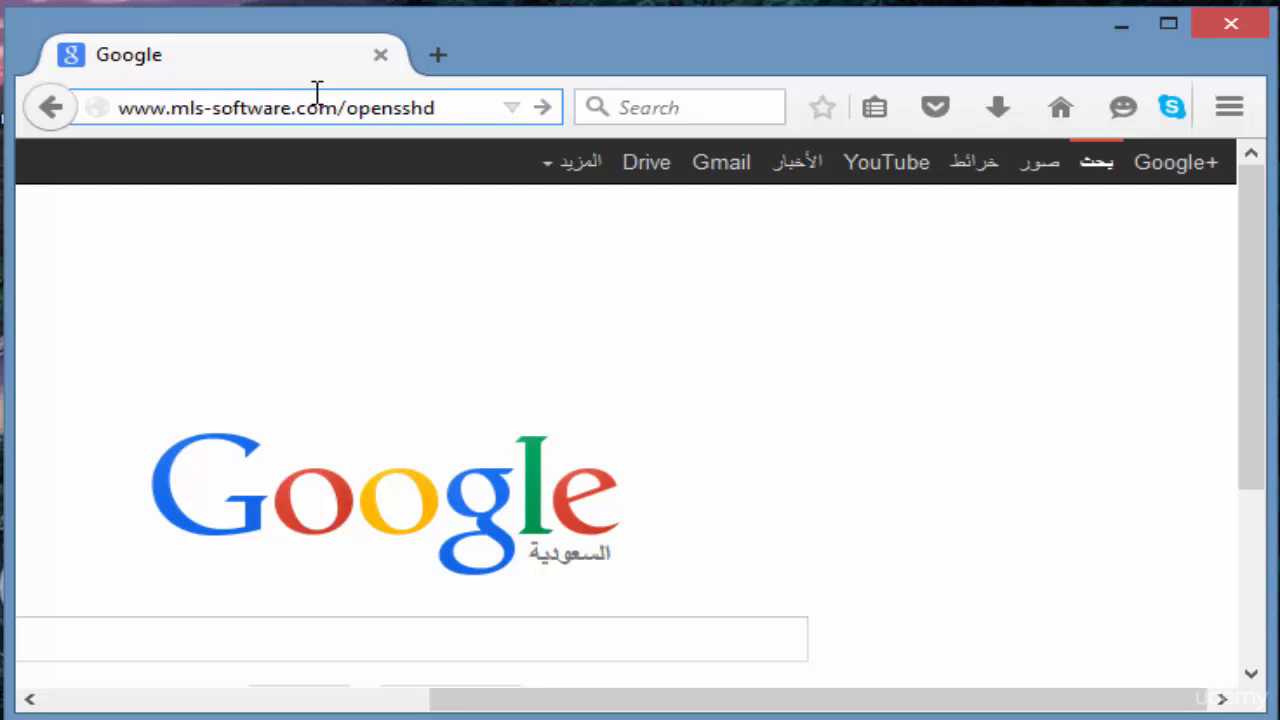
pyautogui.write('.html')
pyautogui.press('Return')
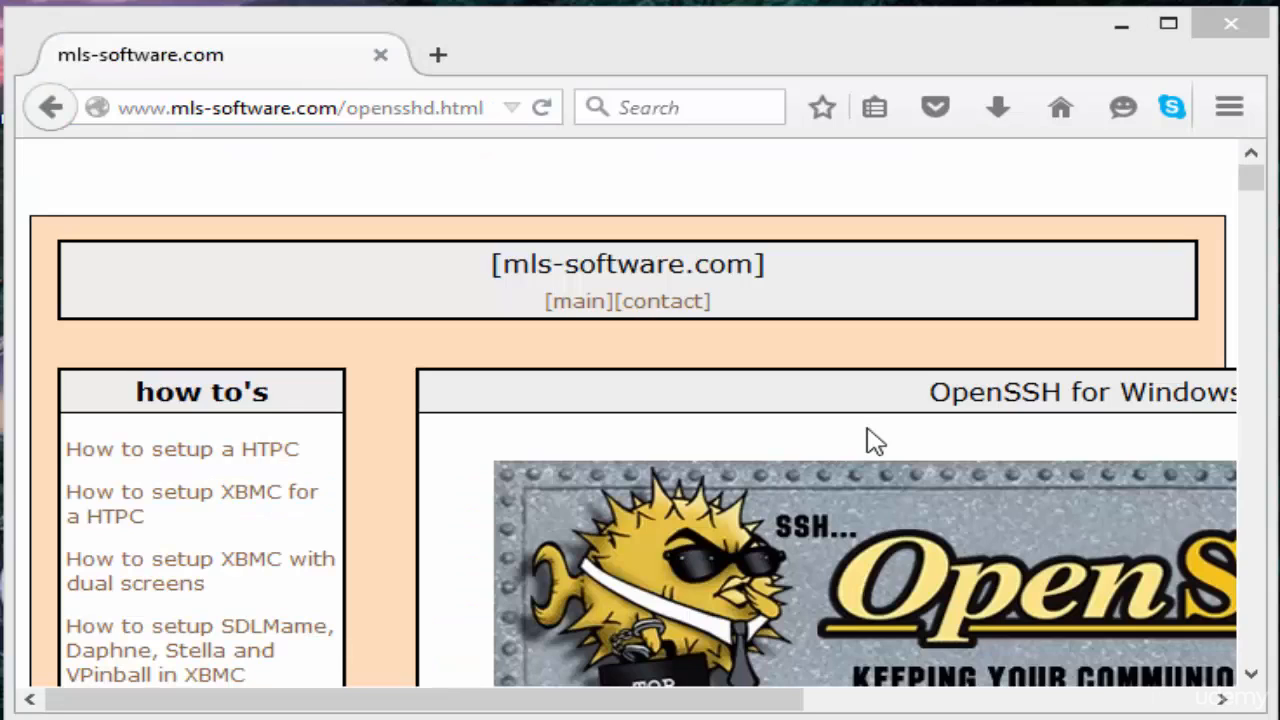
# Step: Save the setupssh-6.9p1-1.exe installer from the New Version table to the Desktop folder
pyautogui.moveTo(1251, 178); pyautogui.dragTo(1262, 197)
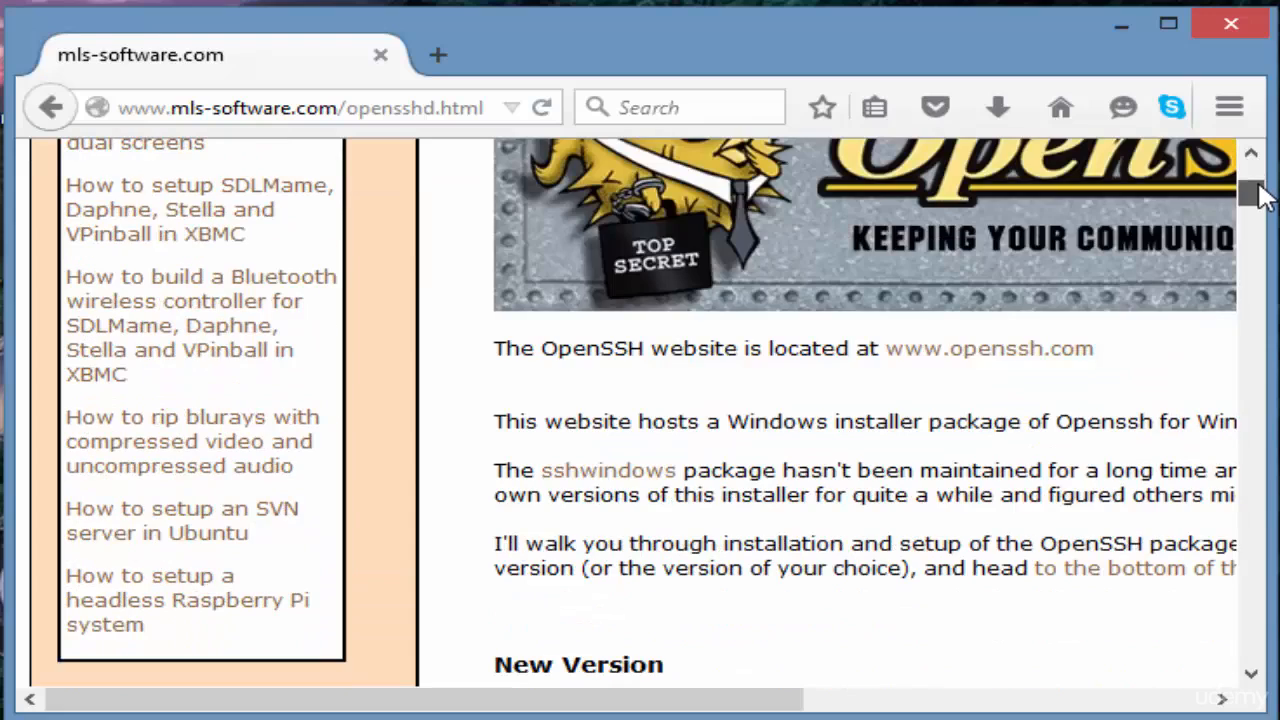
pyautogui.moveTo(1250, 676); pyautogui.dragTo(1258, 680)
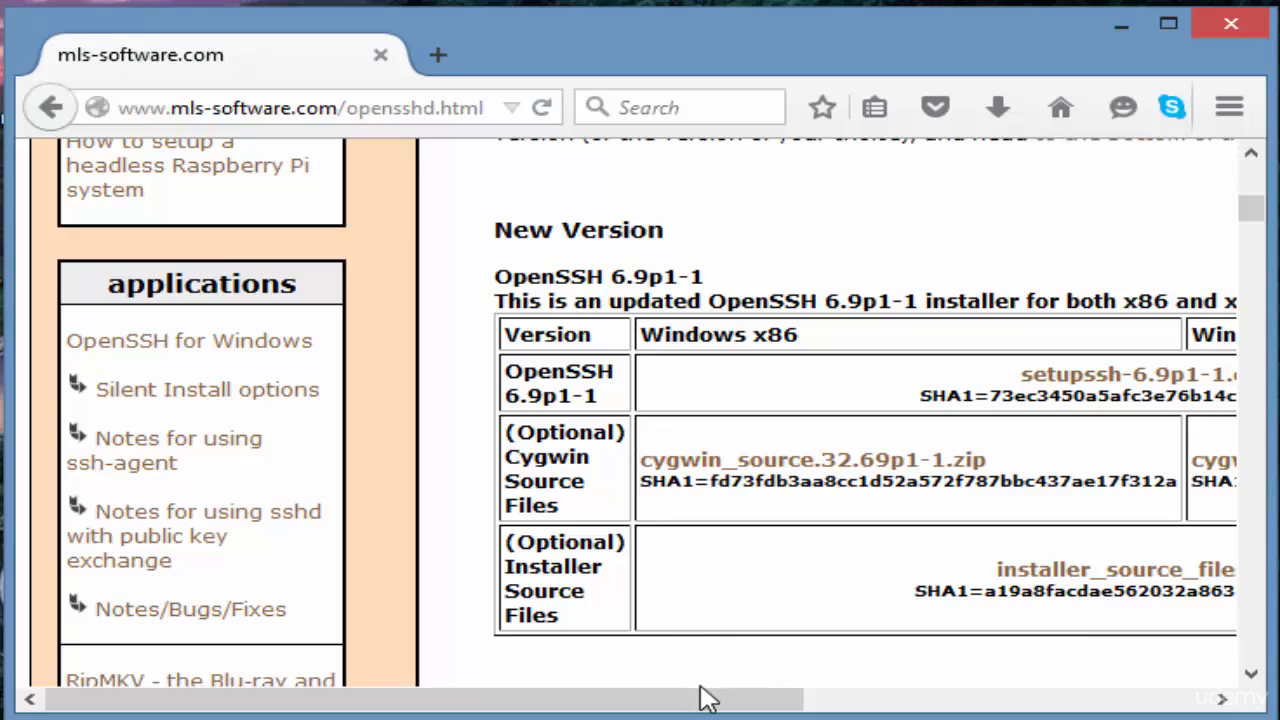
pyautogui.moveTo(702, 695); pyautogui.dragTo(931, 700)
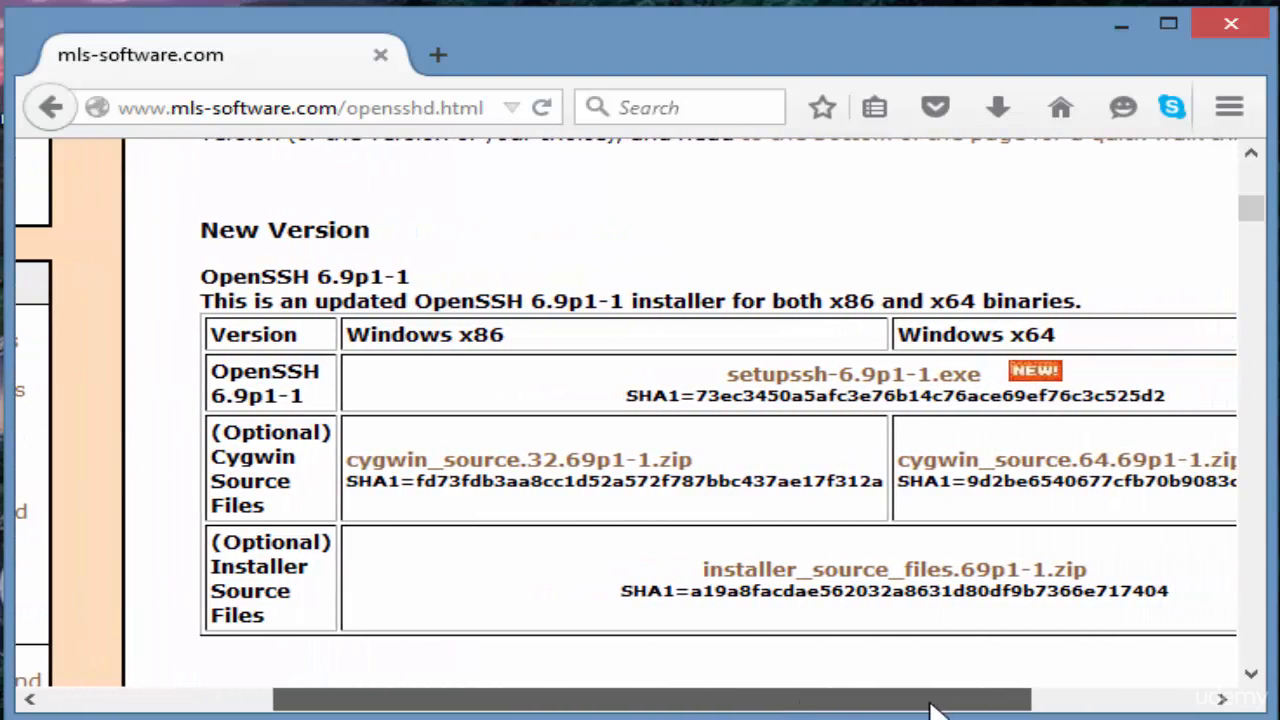
pyautogui.rightClick(781, 383)
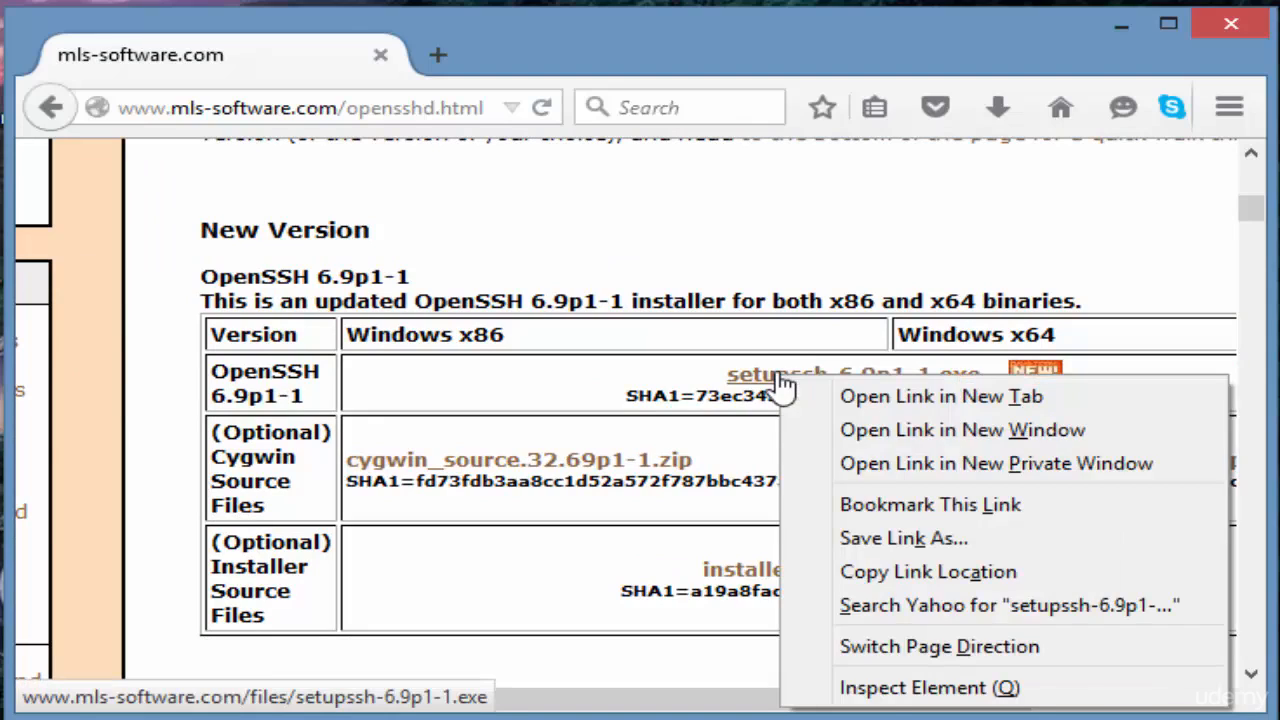
pyautogui.click(918, 541)
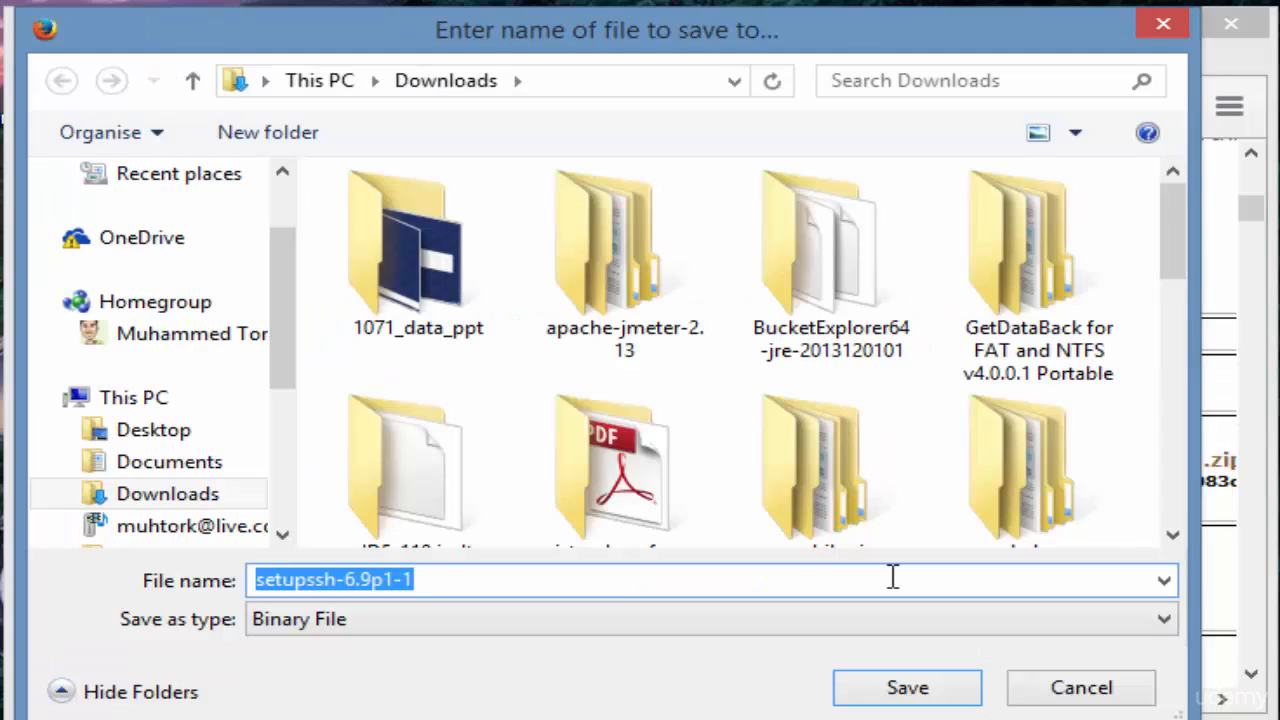
pyautogui.click(181, 440)
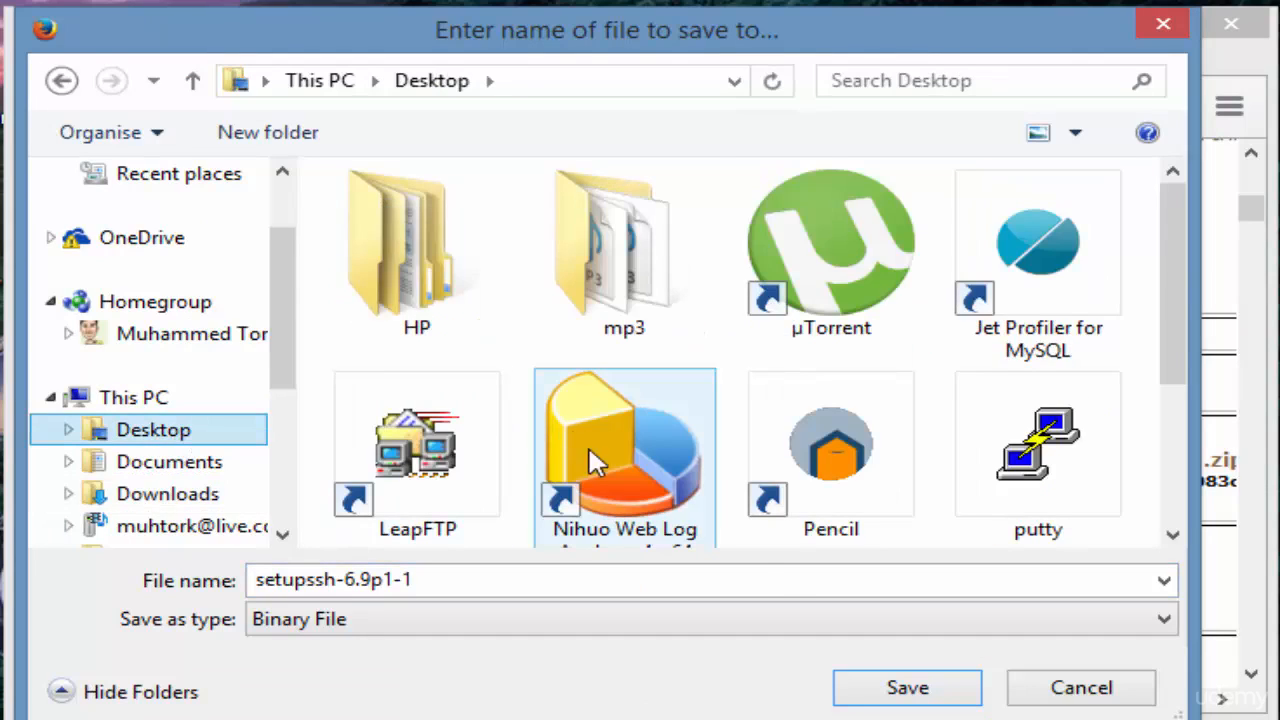
pyautogui.click(907, 689)
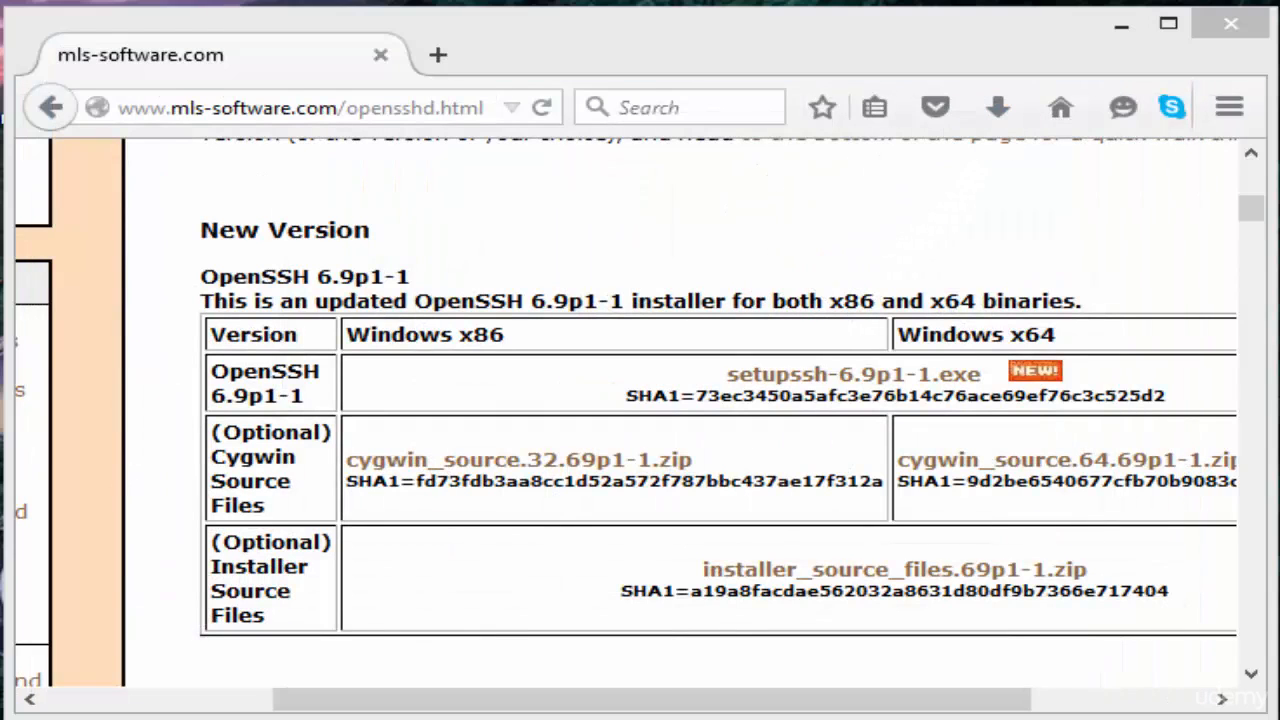
# Step: Launch the setupssh-6.8p1-1 installer from the desktop and accept its license agreement
pyautogui.click(1124, 23)
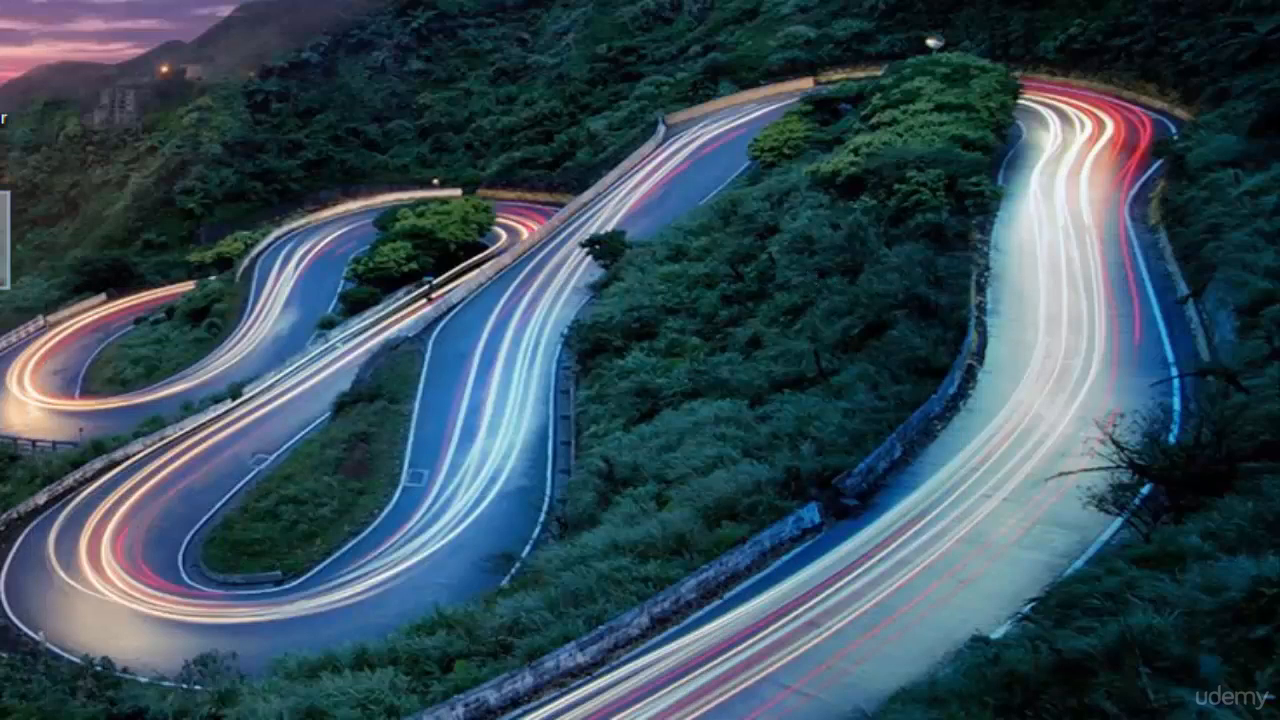
pyautogui.moveTo(2, 240); pyautogui.dragTo(355, 250)
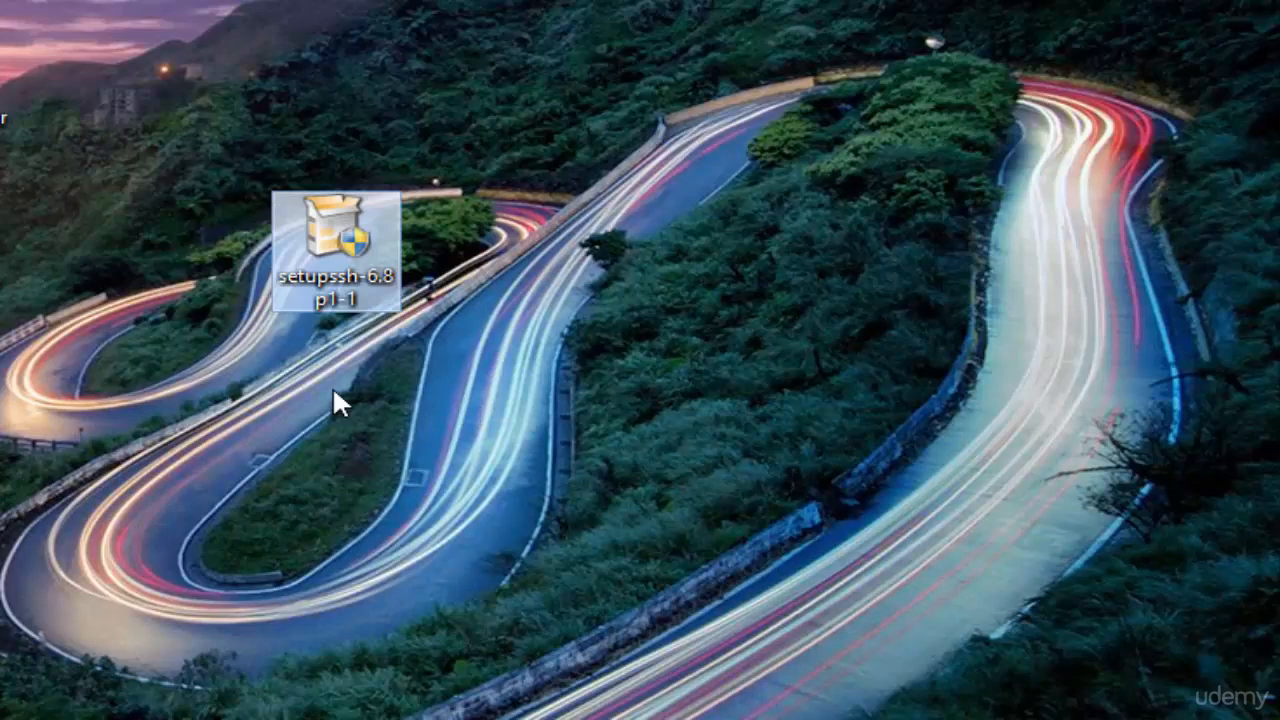
pyautogui.doubleClick(340, 281)
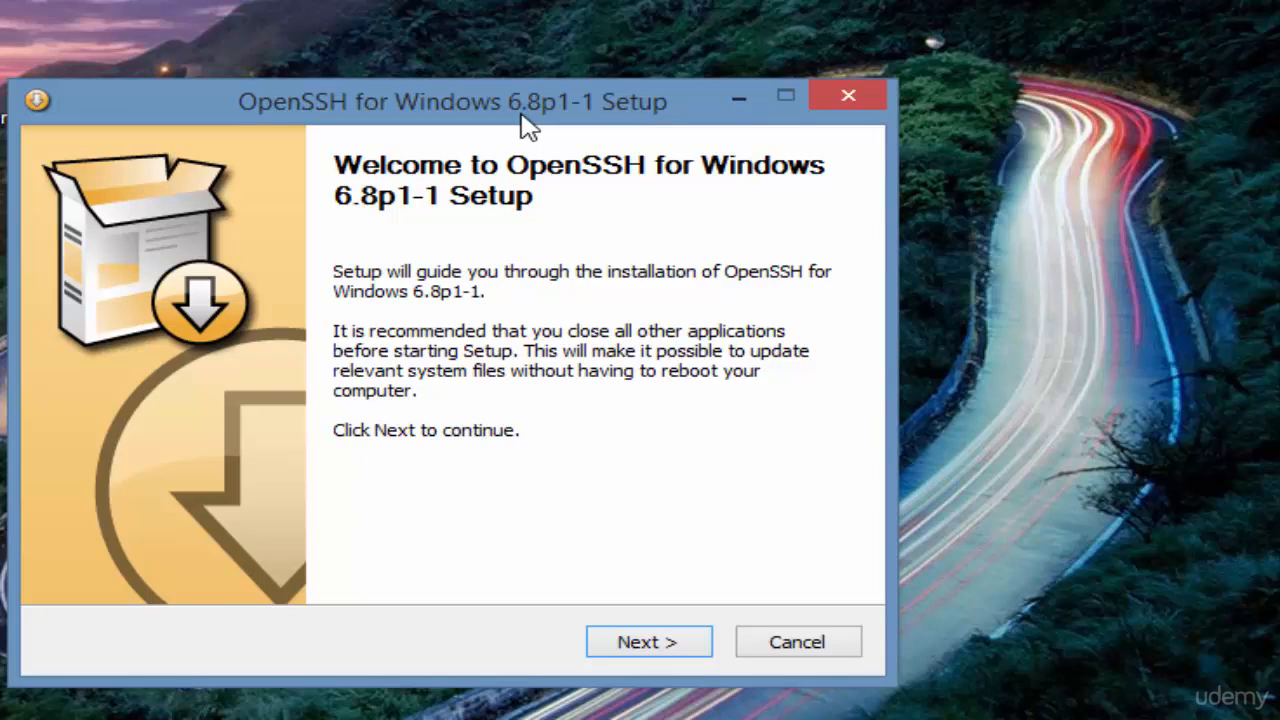
pyautogui.click(652, 642)
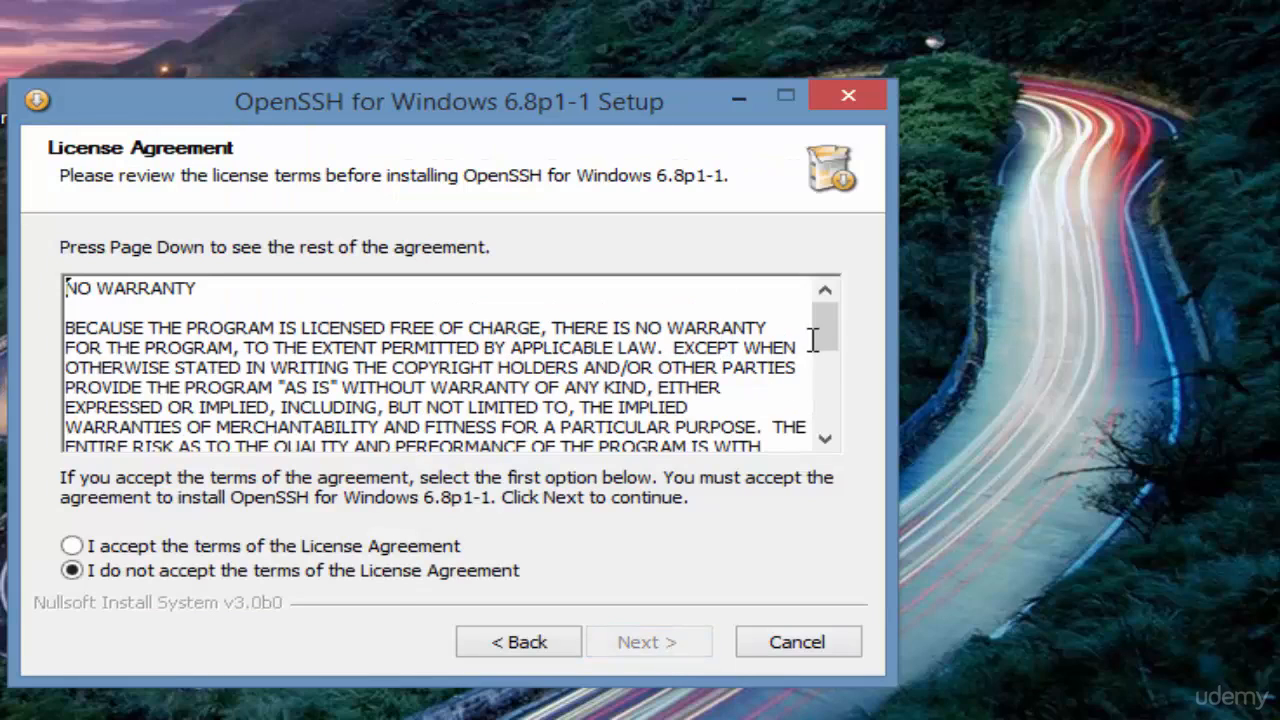
pyautogui.moveTo(830, 334); pyautogui.dragTo(818, 460)
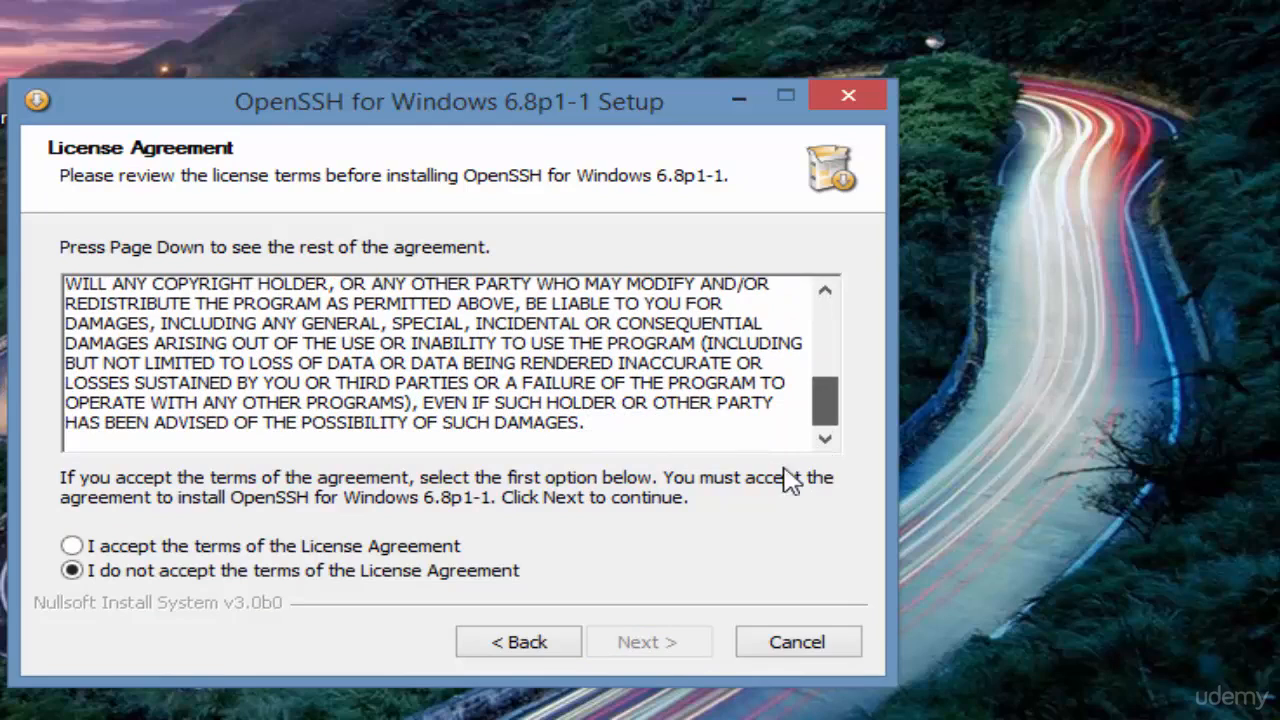
pyautogui.click(80, 550)
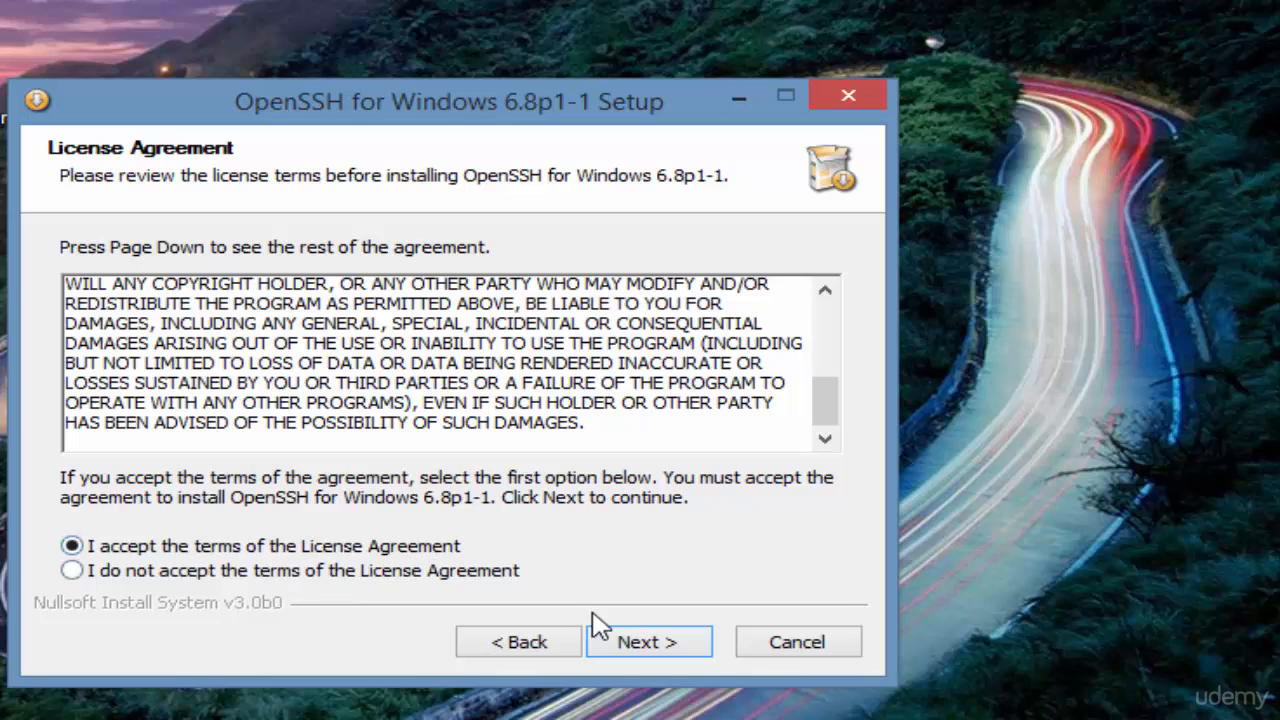
pyautogui.click(655, 643)
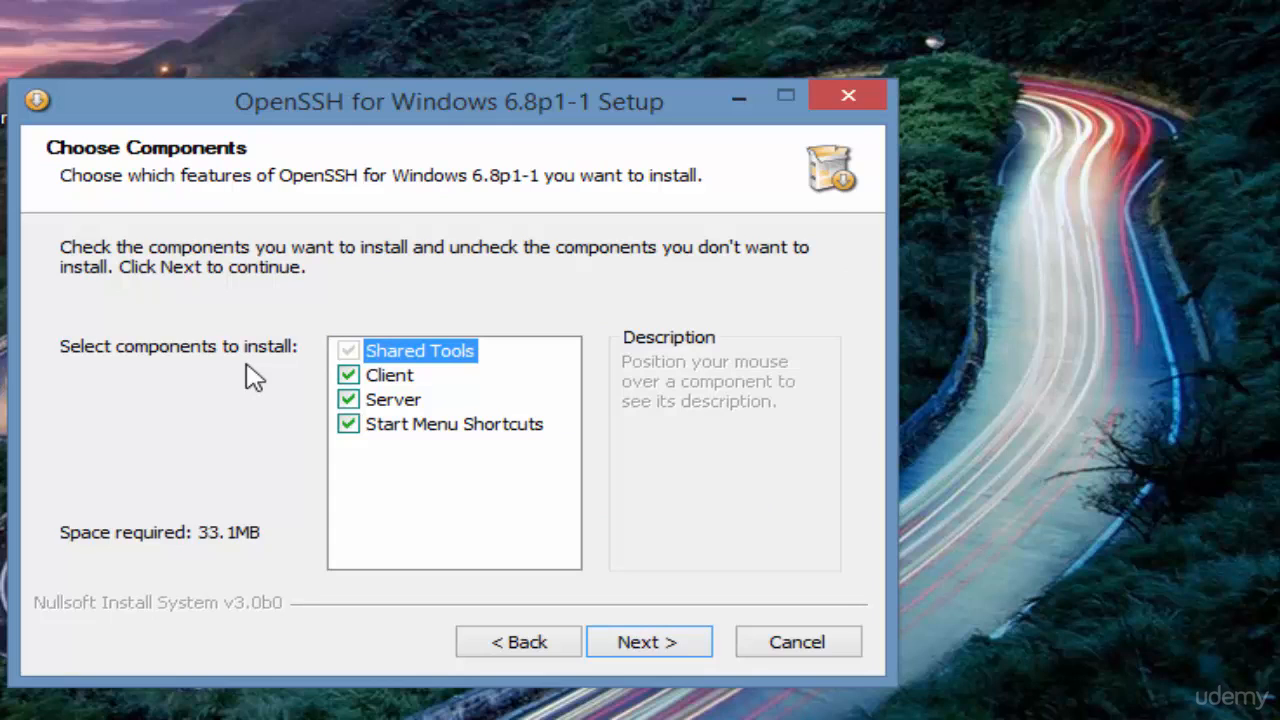
# Step: Accept all components, the destination folder C:\Program Files\OpenSSH and the Start Menu folder OpenSSH for Windows
pyautogui.click(648, 648)
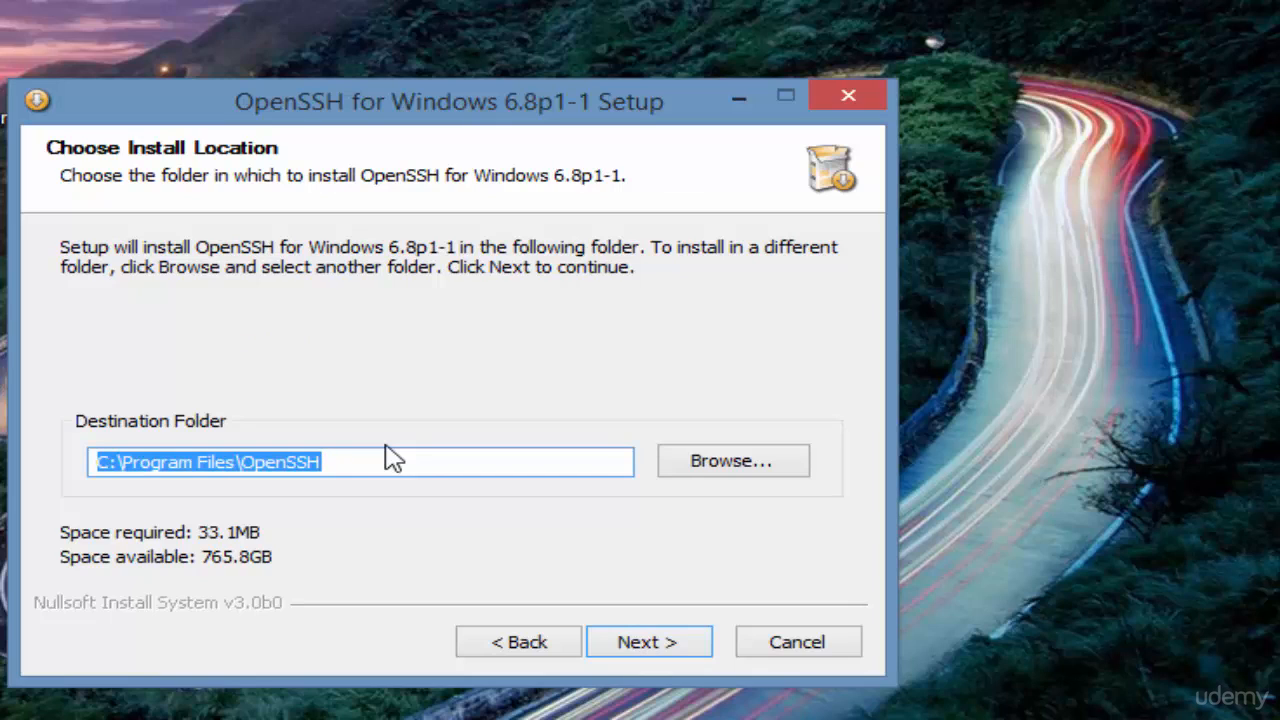
pyautogui.click(735, 473)
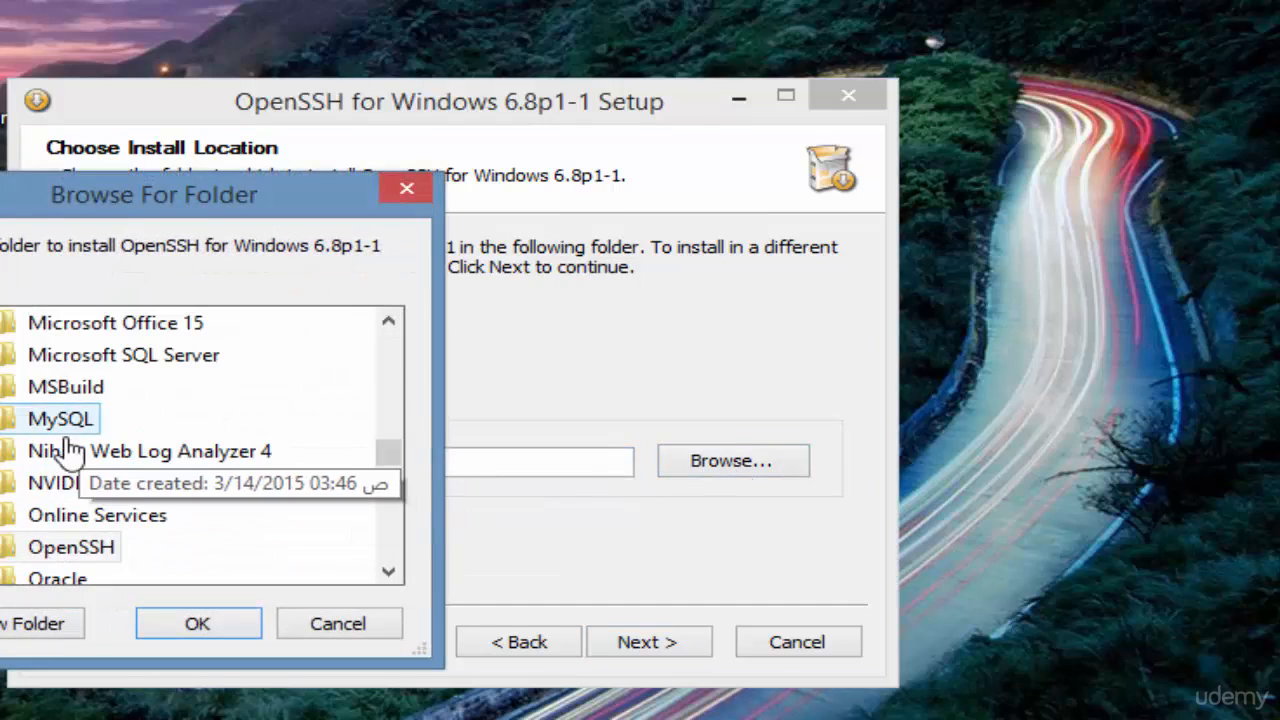
pyautogui.click(337, 636)
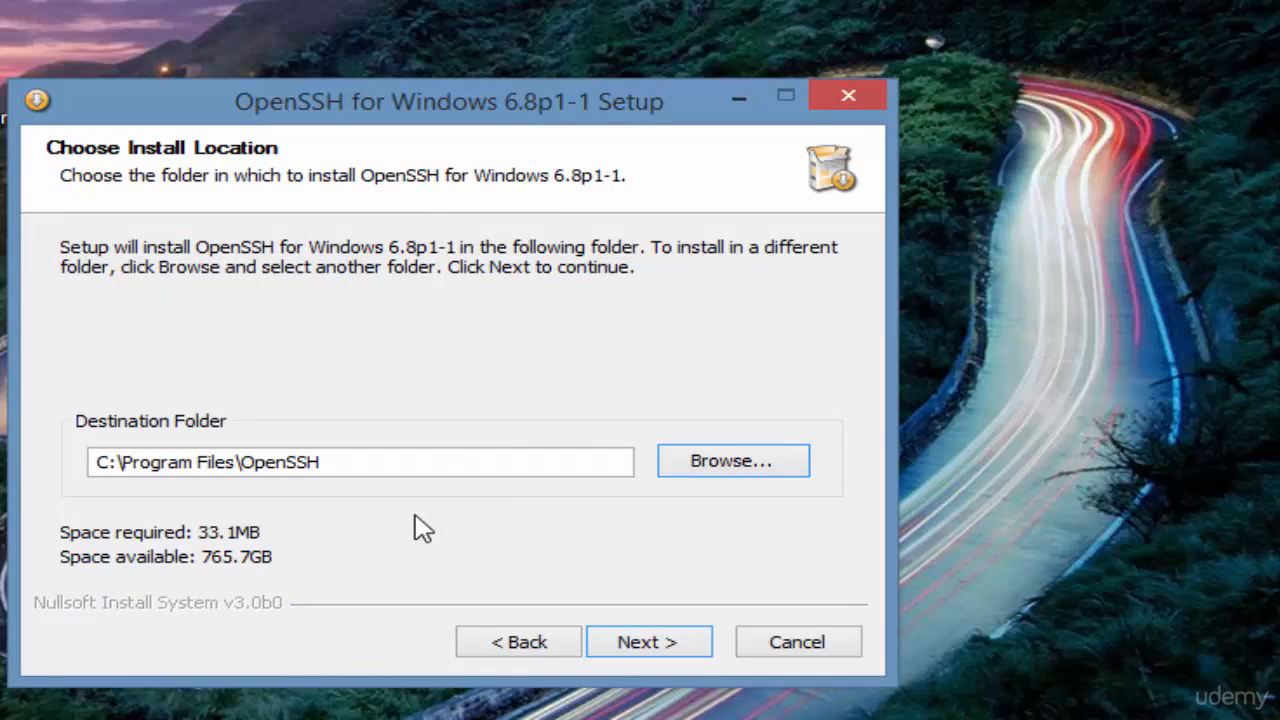
pyautogui.click(662, 643)
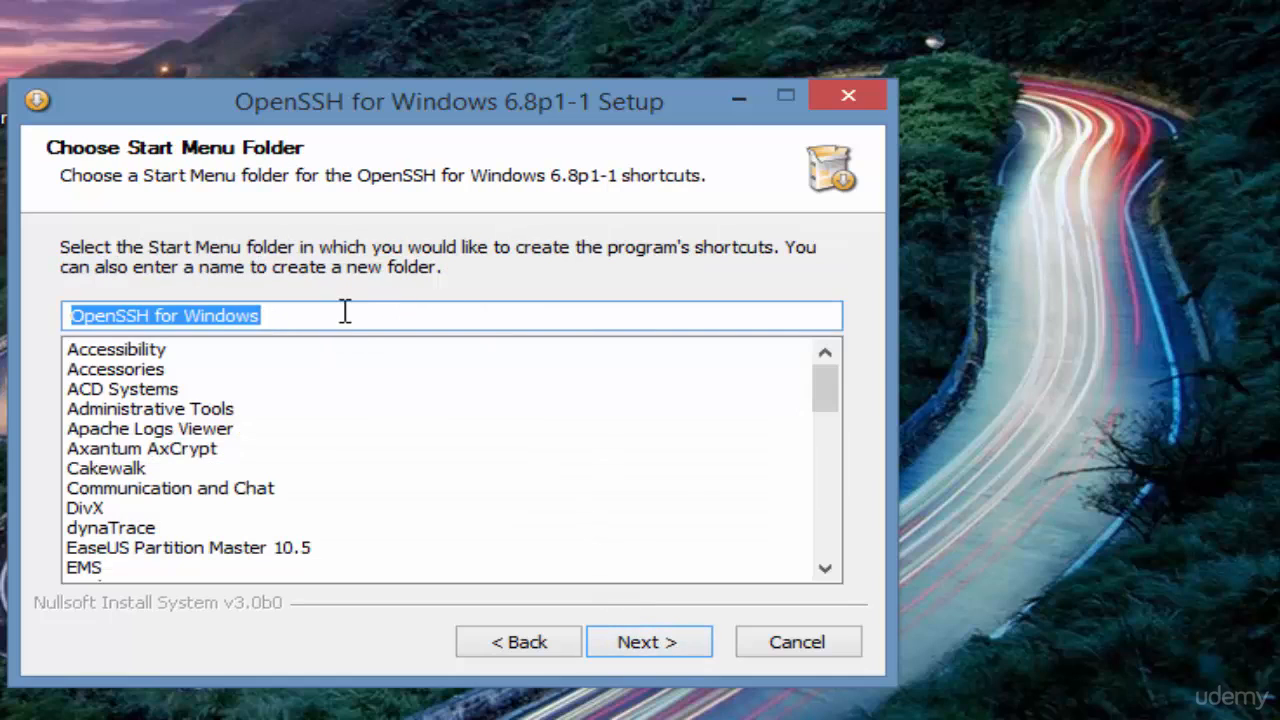
pyautogui.click(650, 643)
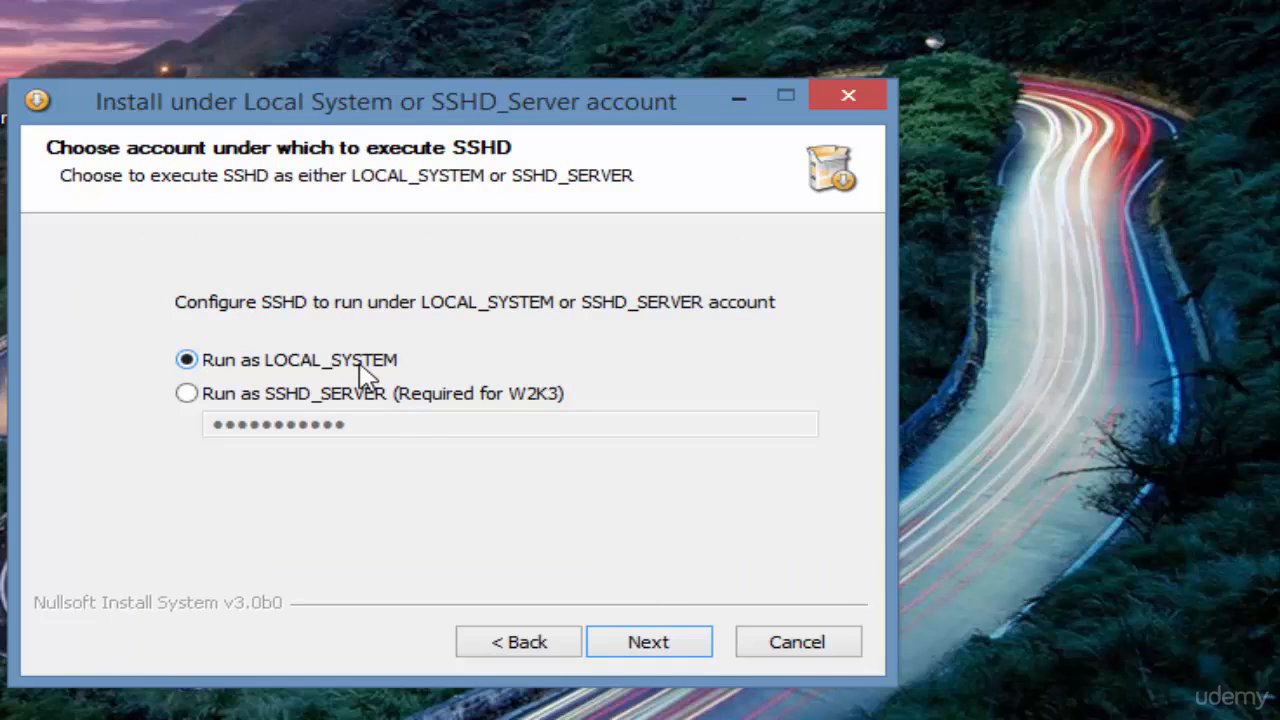
# Step: Configure SSHD to run as LOCAL_SYSTEM on port 22 with a 2048-bit key size for Local Users, and finish the installation
pyautogui.click(642, 650)
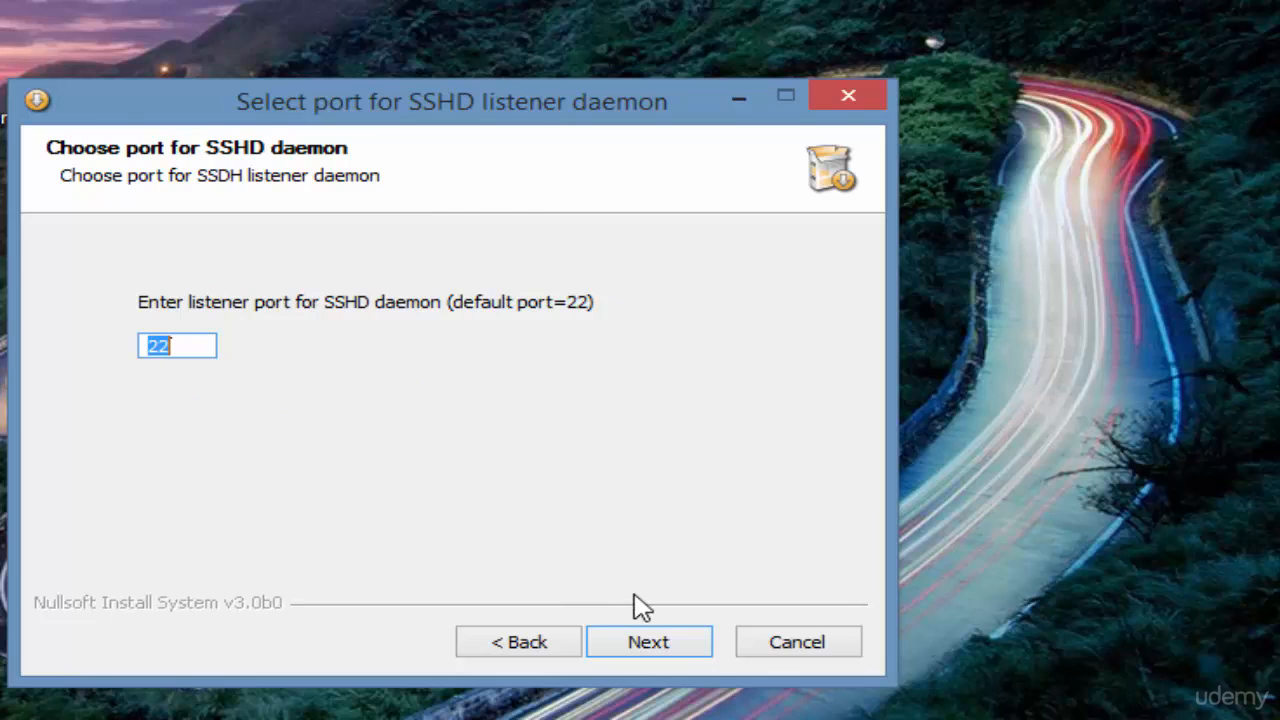
pyautogui.click(654, 643)
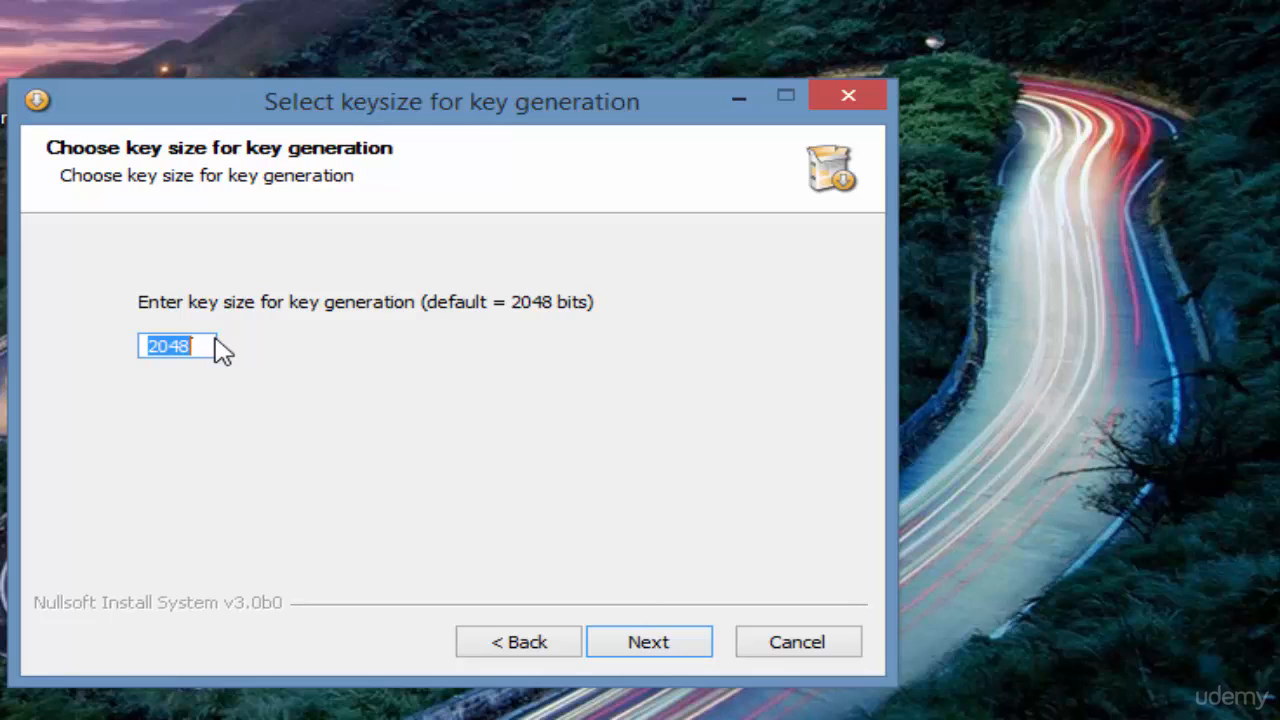
pyautogui.click(660, 646)
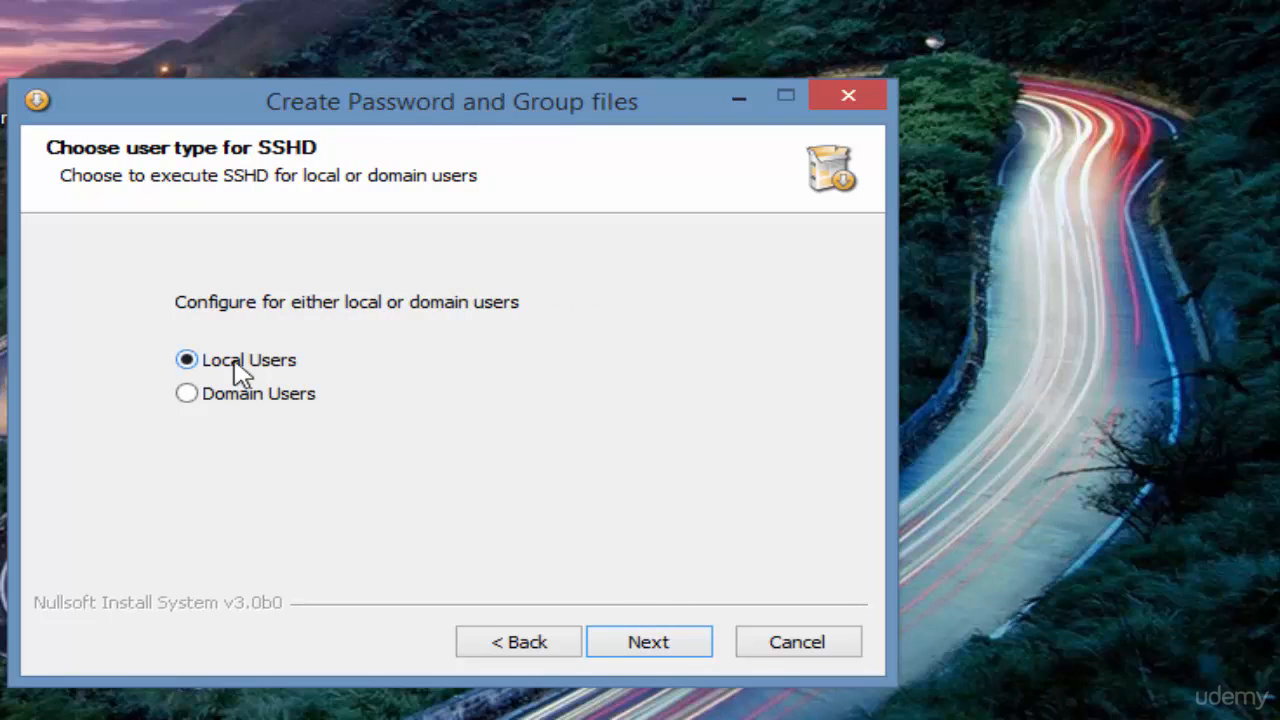
pyautogui.click(648, 645)
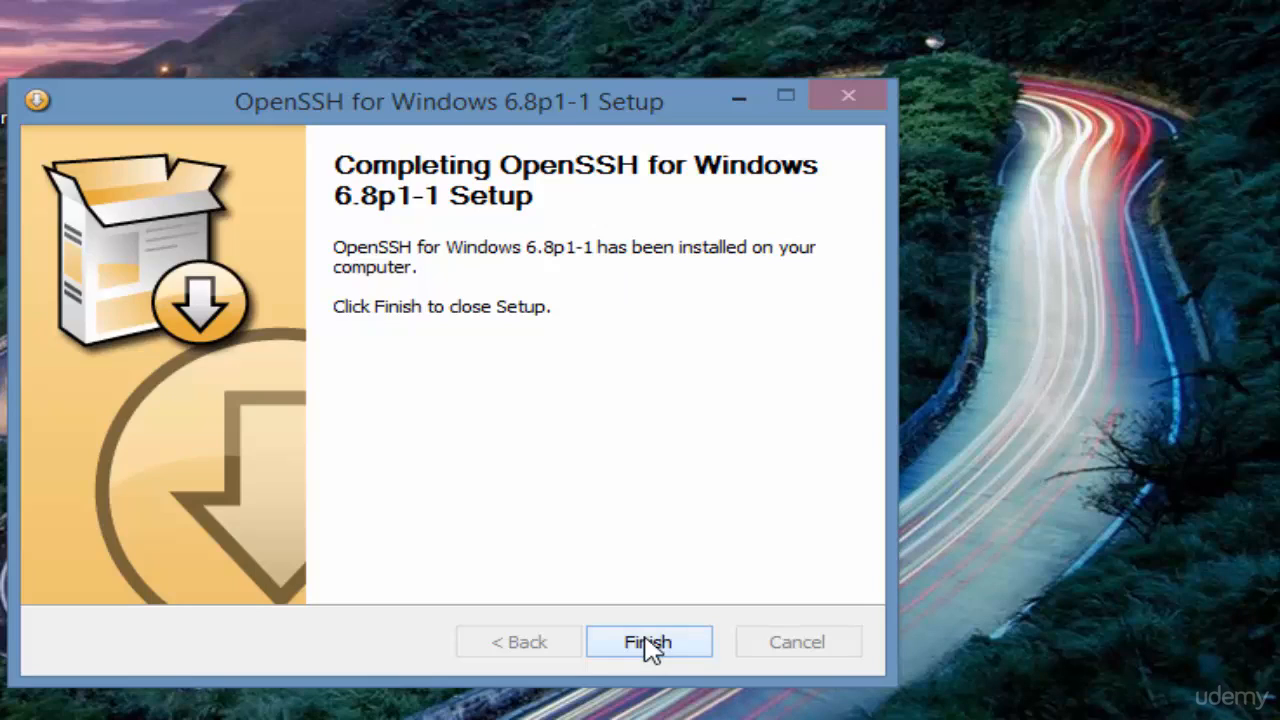
pyautogui.click(648, 642)
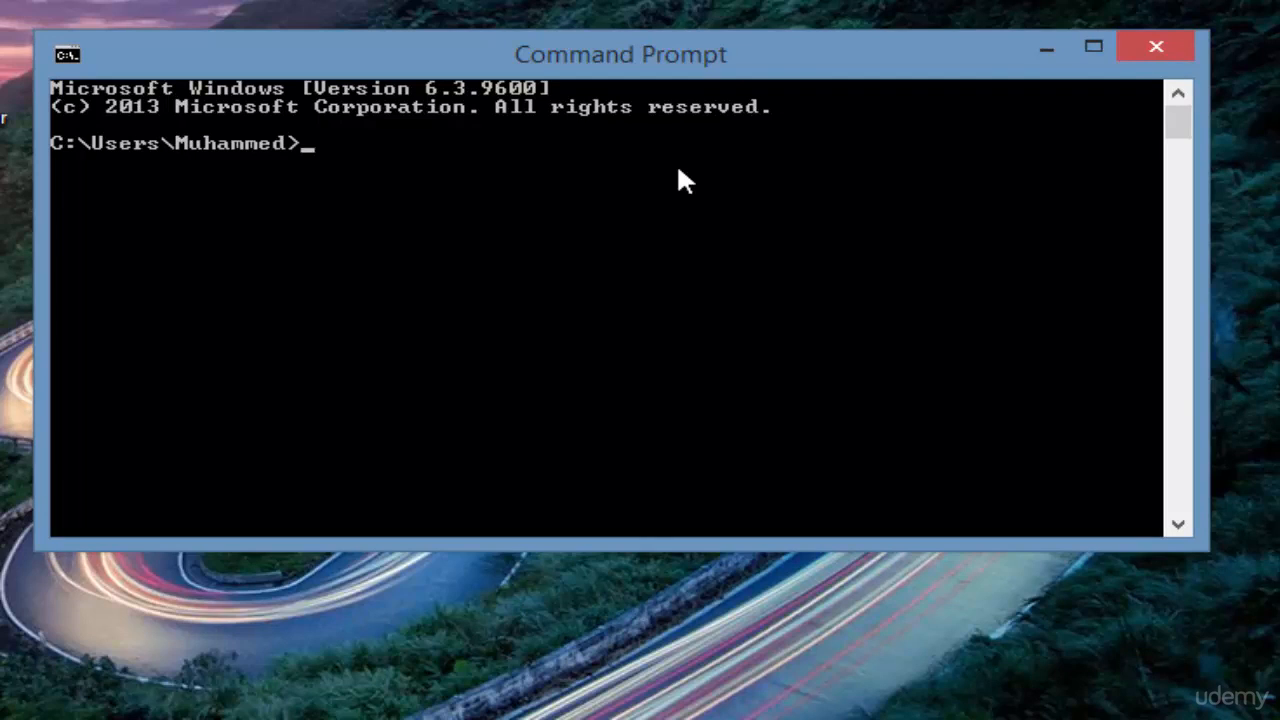
pyautogui.write('ssh')
pyautogui.write('root@')
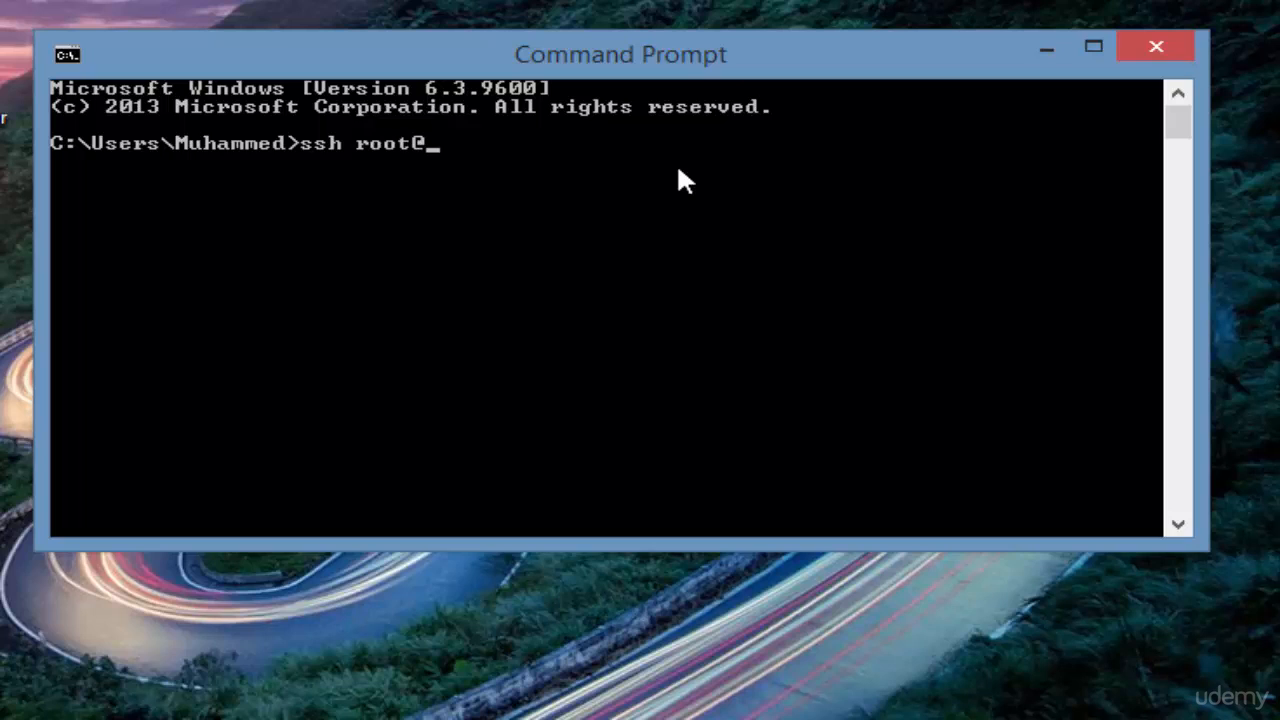
pyautogui.write('192.16')
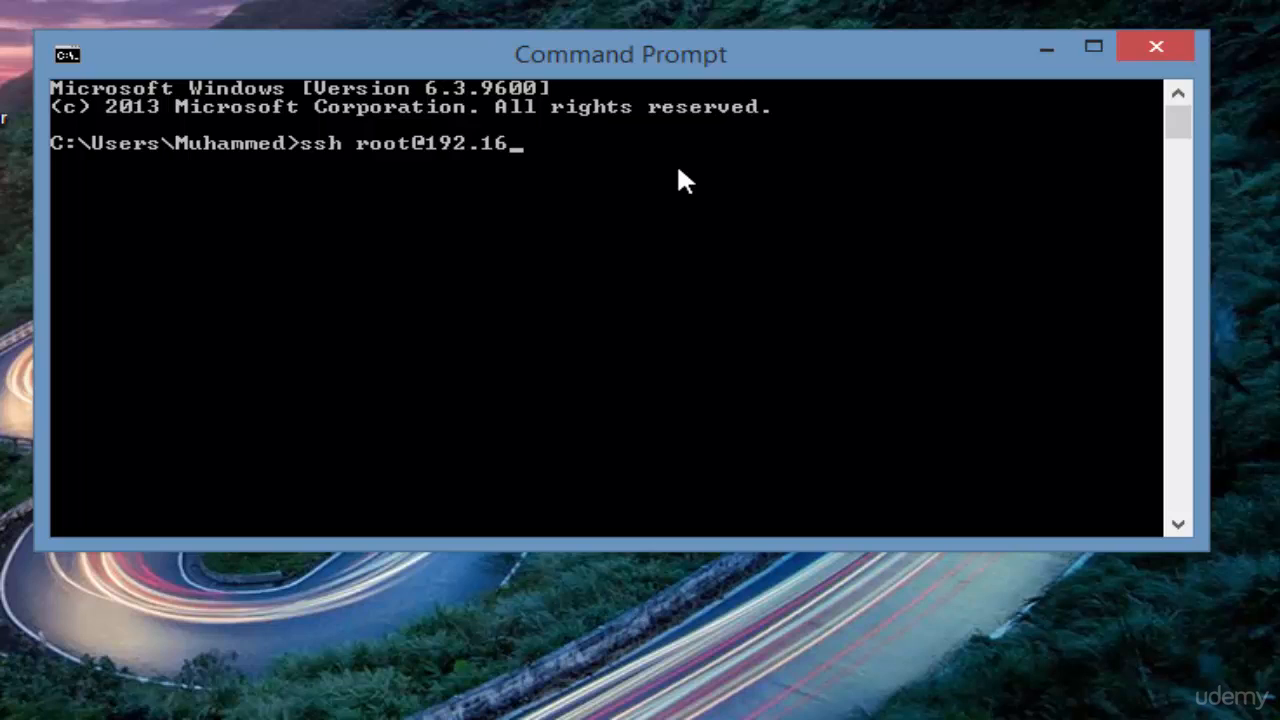
pyautogui.write('8.8.54')
pyautogui.press('Return')
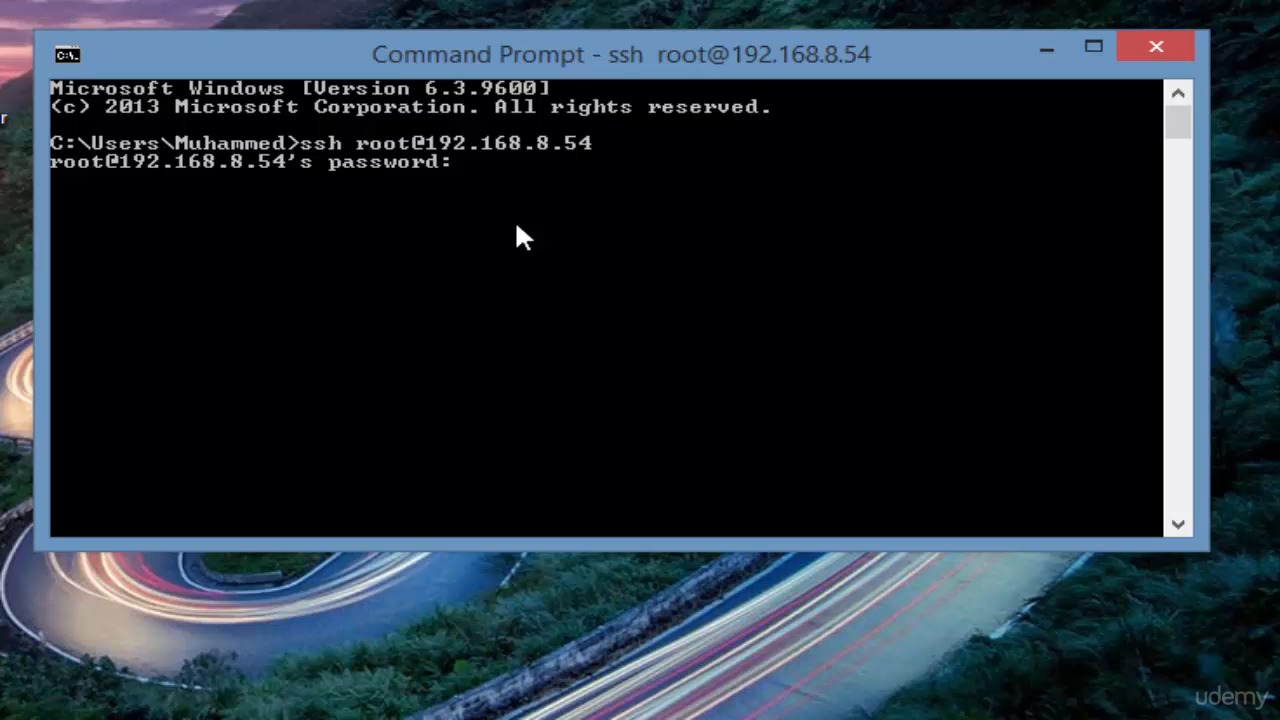
pyautogui.press('Return')
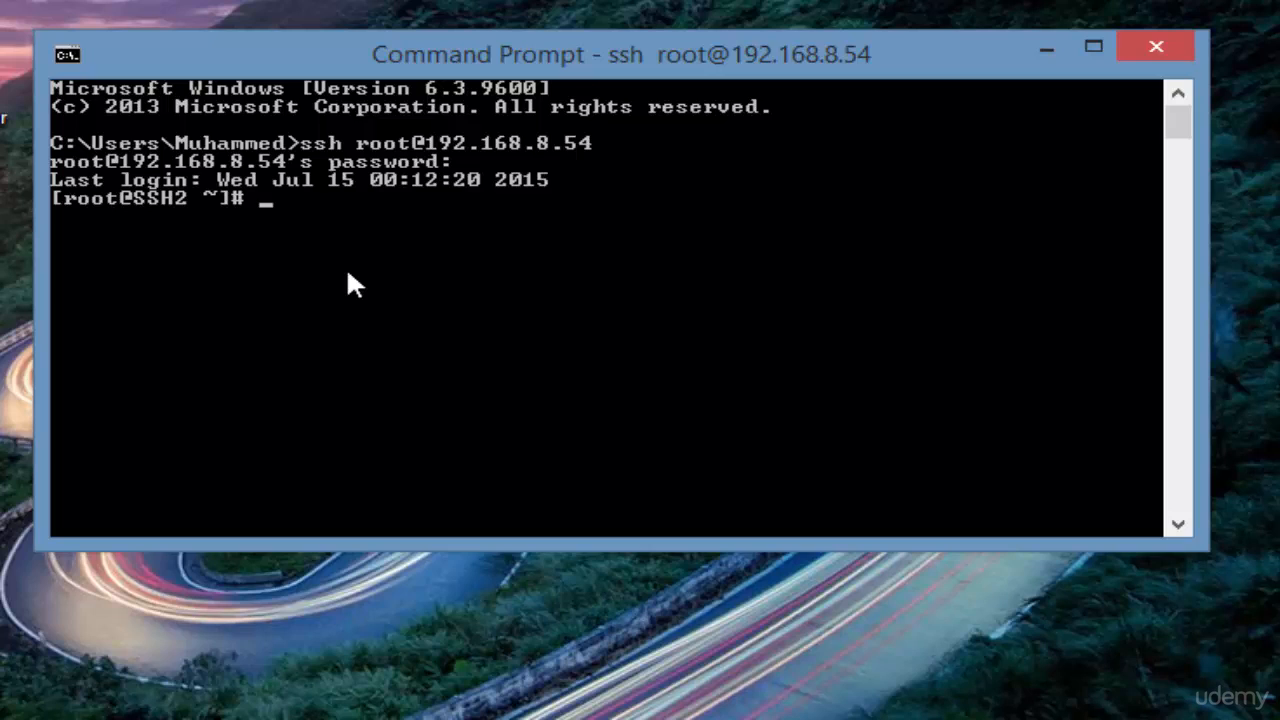
# Step: Log out of the remote SSH session with the exit command
pyautogui.write('exit')
pyautogui.press('Return')
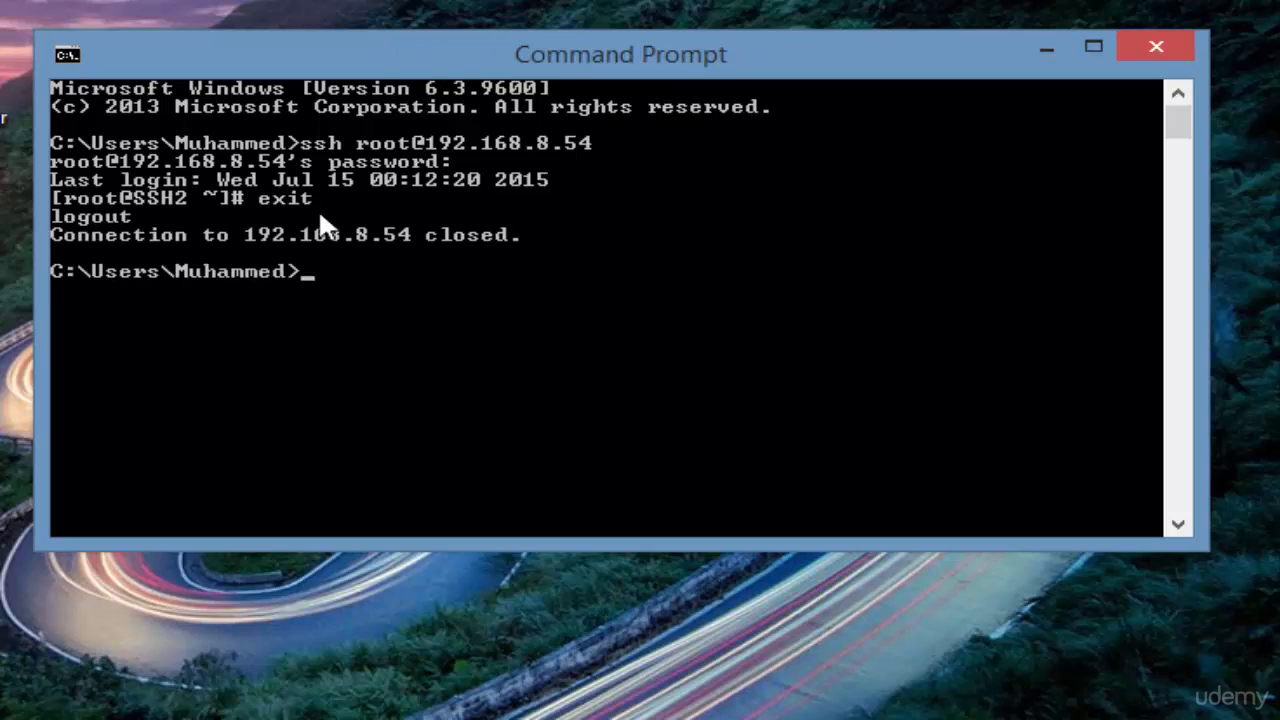